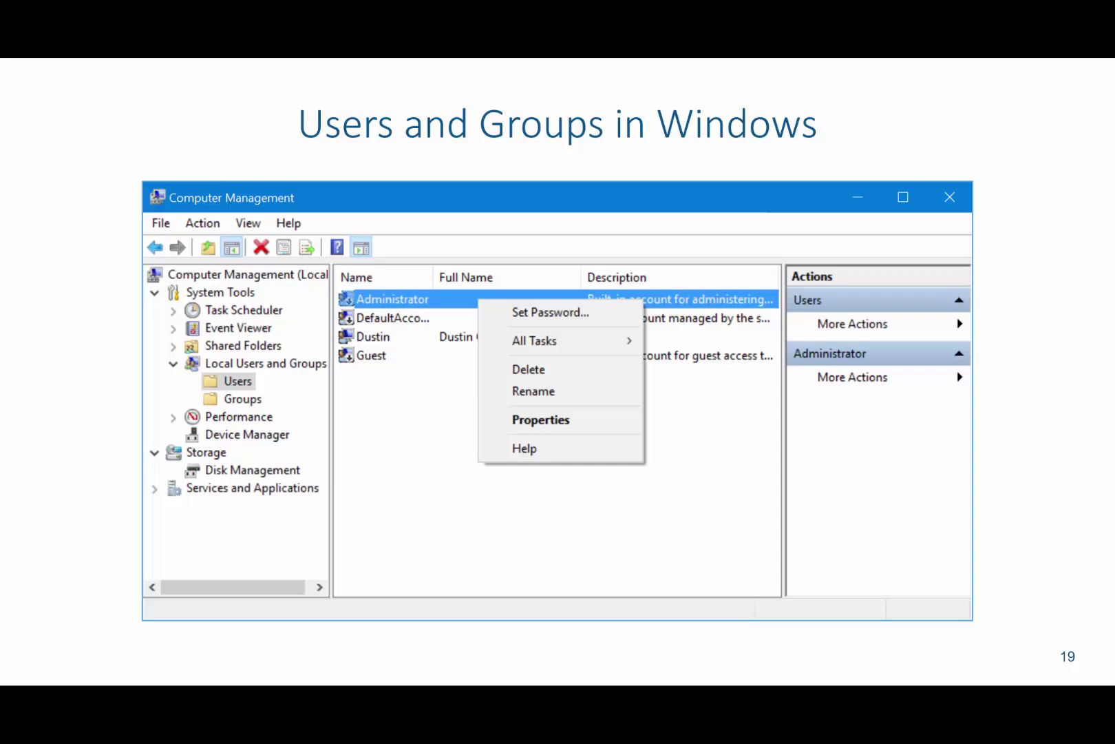
Reveal the numbered callout on slide 19 and advance to slide 20, 'Windows User Account Properties'.
{"action": "key", "text": "Right"}
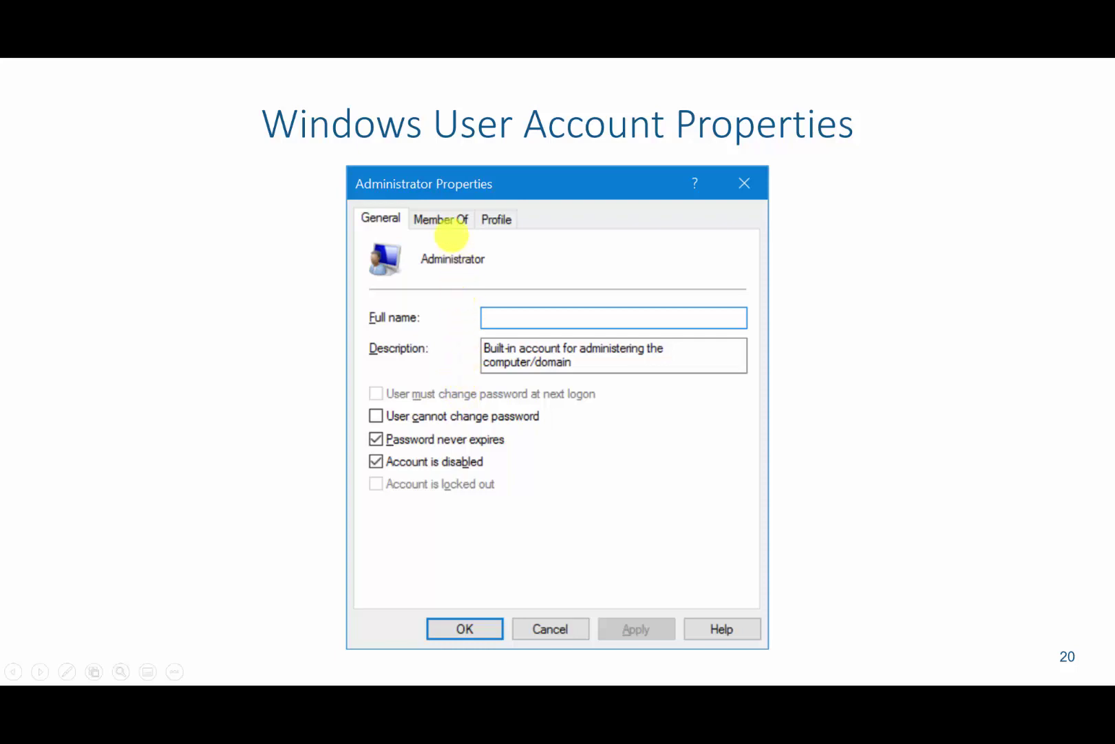
Advance slide 20 to the Member Of group-membership illustration.
{"action": "left_click", "coordinate": [446, 218]}
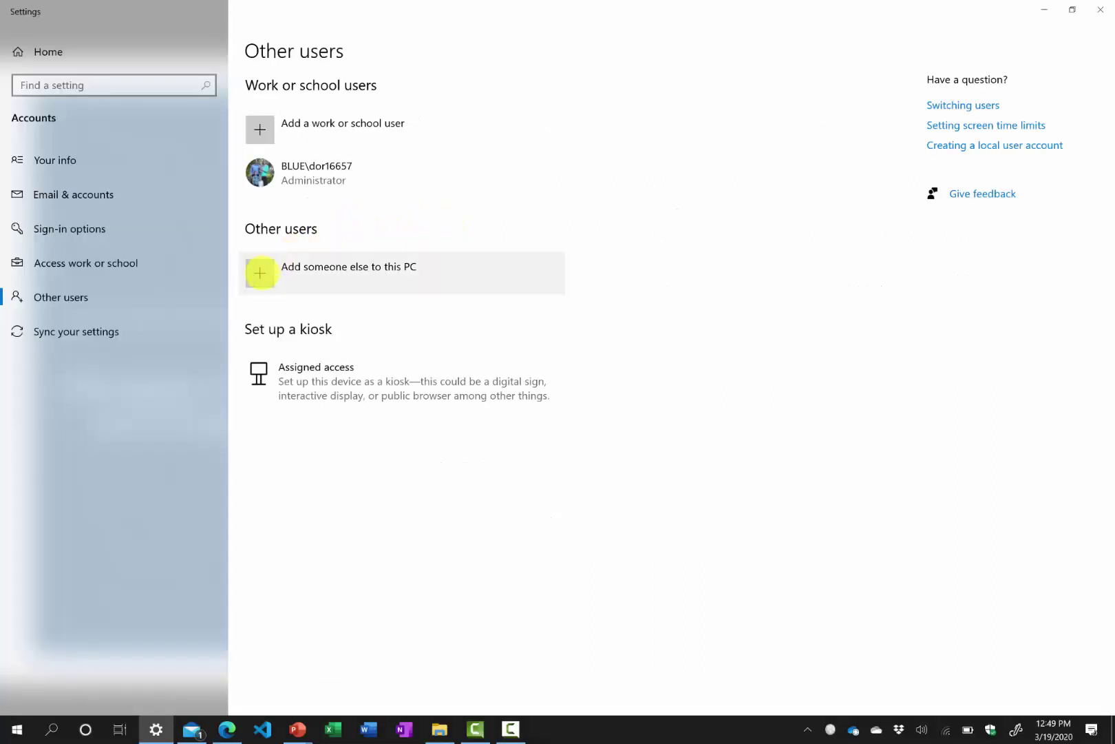
Add a local user without a Microsoft account named Test, entering and confirming its password.
{"action": "left_click", "coordinate": [259, 273]}
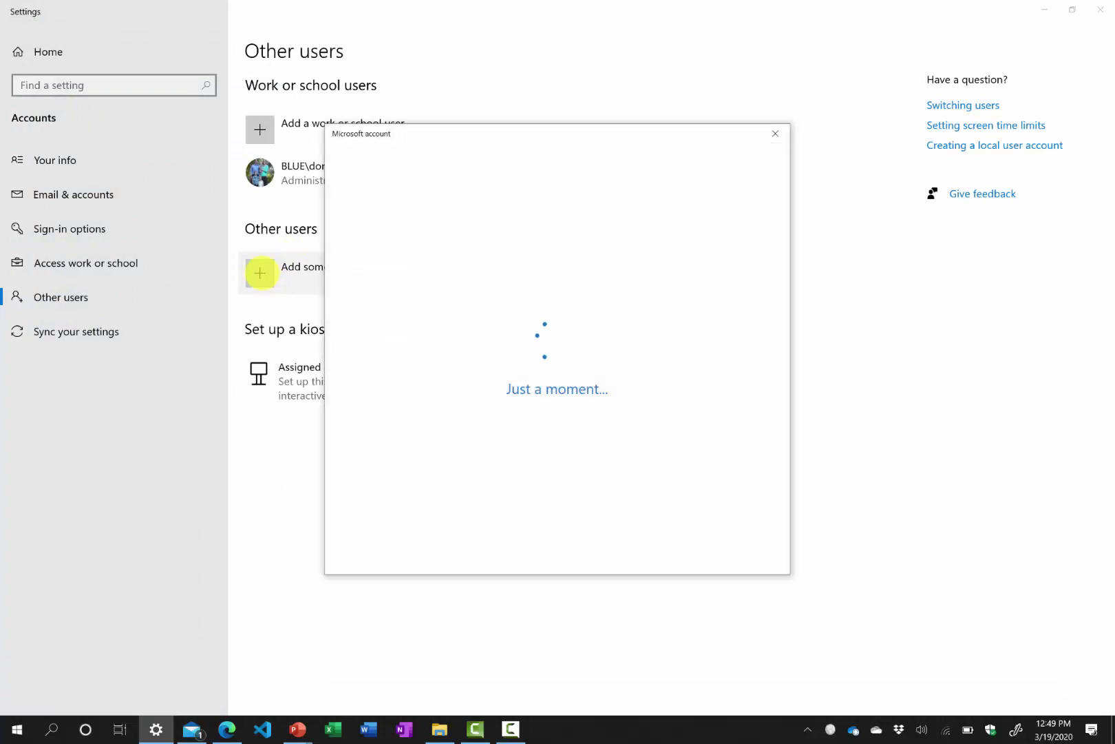
{"action": "left_click", "coordinate": [452, 411]}
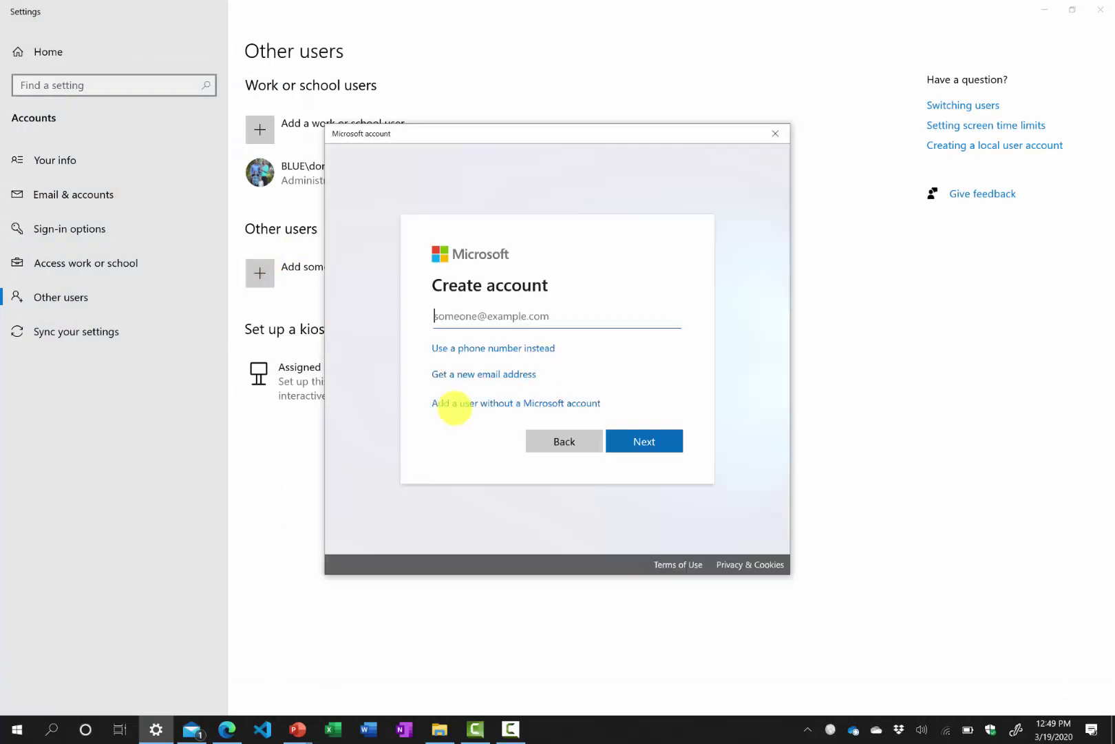
{"action": "left_click", "coordinate": [458, 404]}
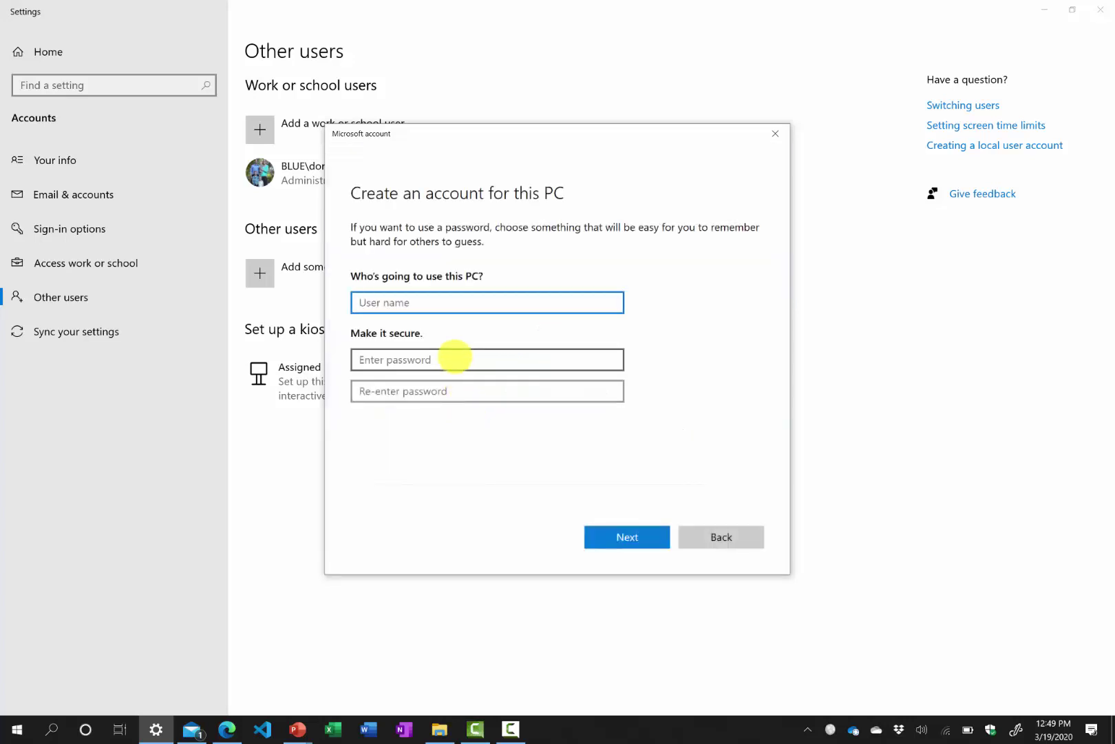
{"action": "type", "text": "Test"}
{"action": "key", "text": "Tab"}
{"action": "type", "text": "test"}
{"action": "key", "text": "Tab"}
{"action": "type", "text": "test"}
Choose three security questions, fill in each answer, and submit the new account.
{"action": "key", "text": "Tab"}
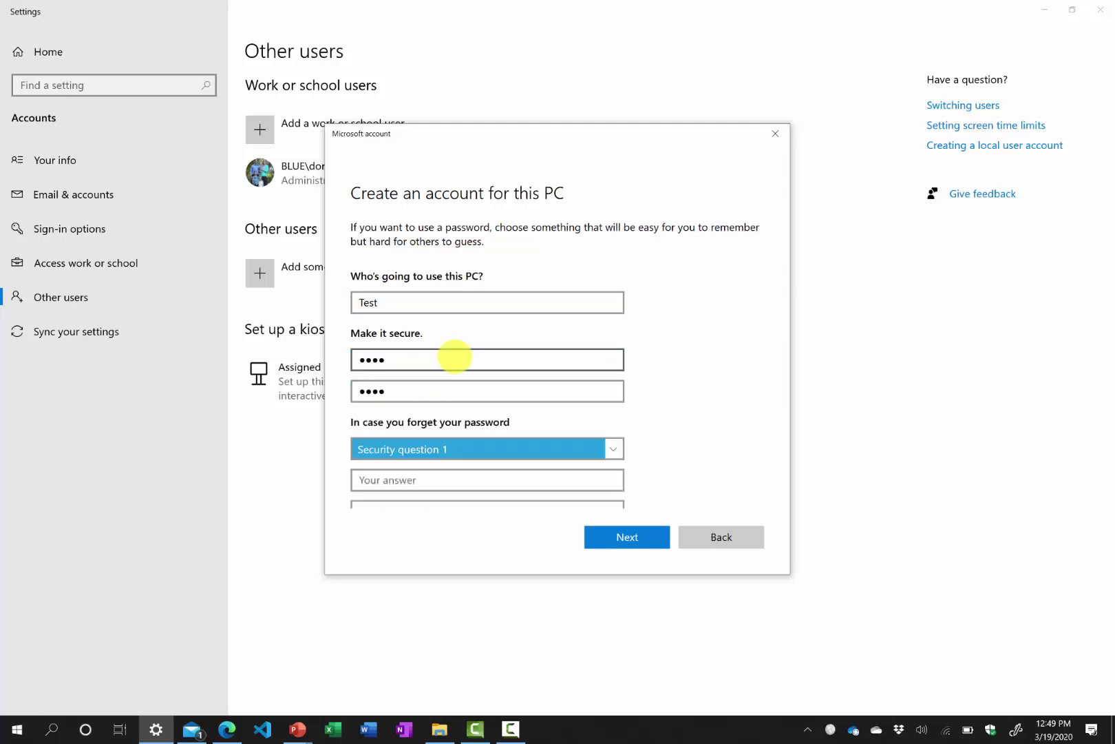
{"action": "key", "text": "Down"}
{"action": "key", "text": "Tab"}
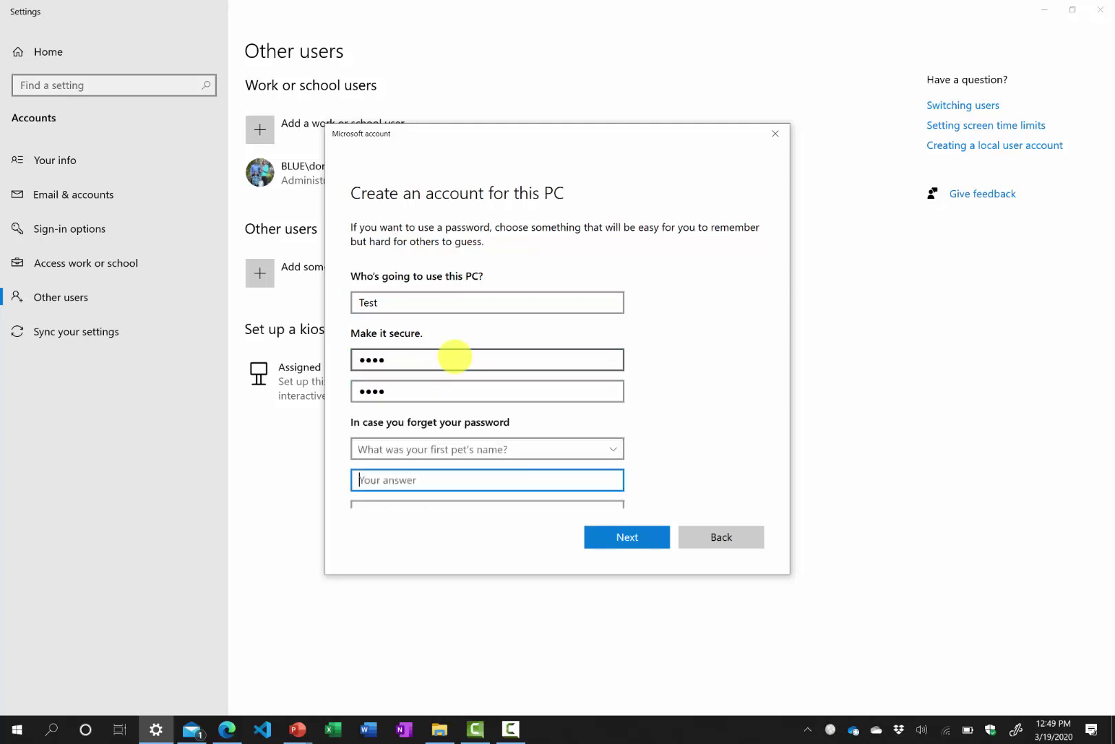
{"action": "type", "text": "test"}
{"action": "key", "text": "Tab"}
{"action": "key", "text": "Down"}
{"action": "key", "text": "Tab"}
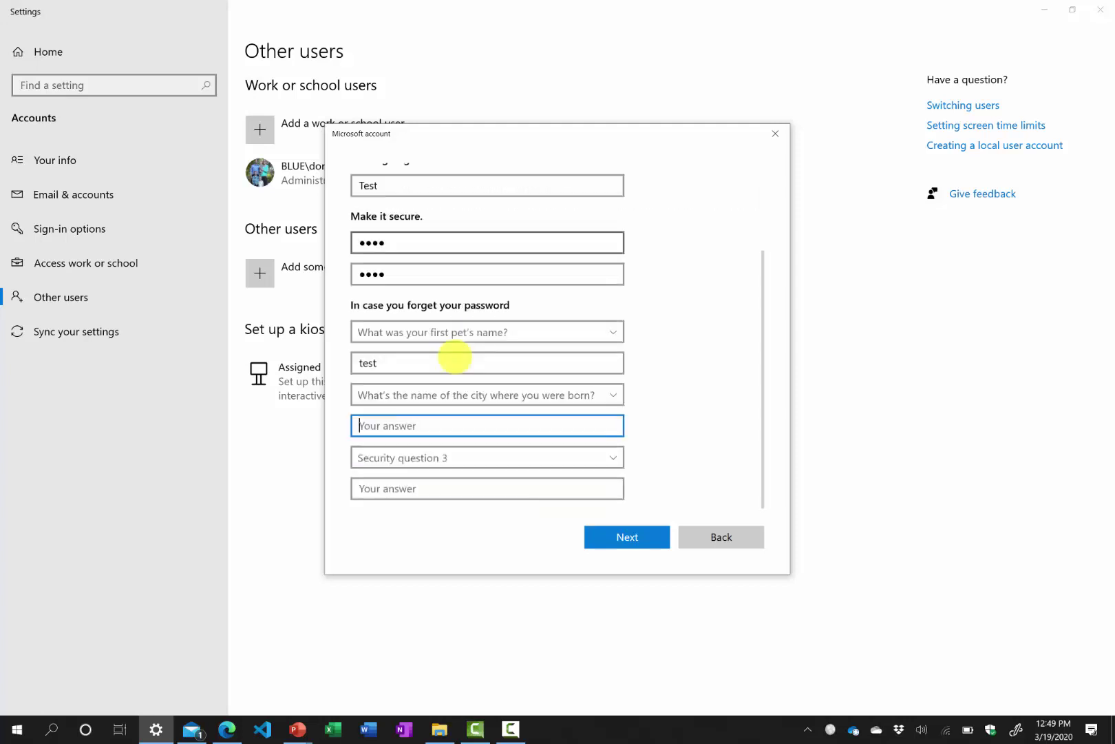
{"action": "type", "text": "test"}
{"action": "key", "text": "Tab"}
{"action": "key", "text": "Down"}
{"action": "key", "text": "Down"}
{"action": "key", "text": "Tab"}
{"action": "type", "text": "test"}
{"action": "key", "text": "Return"}
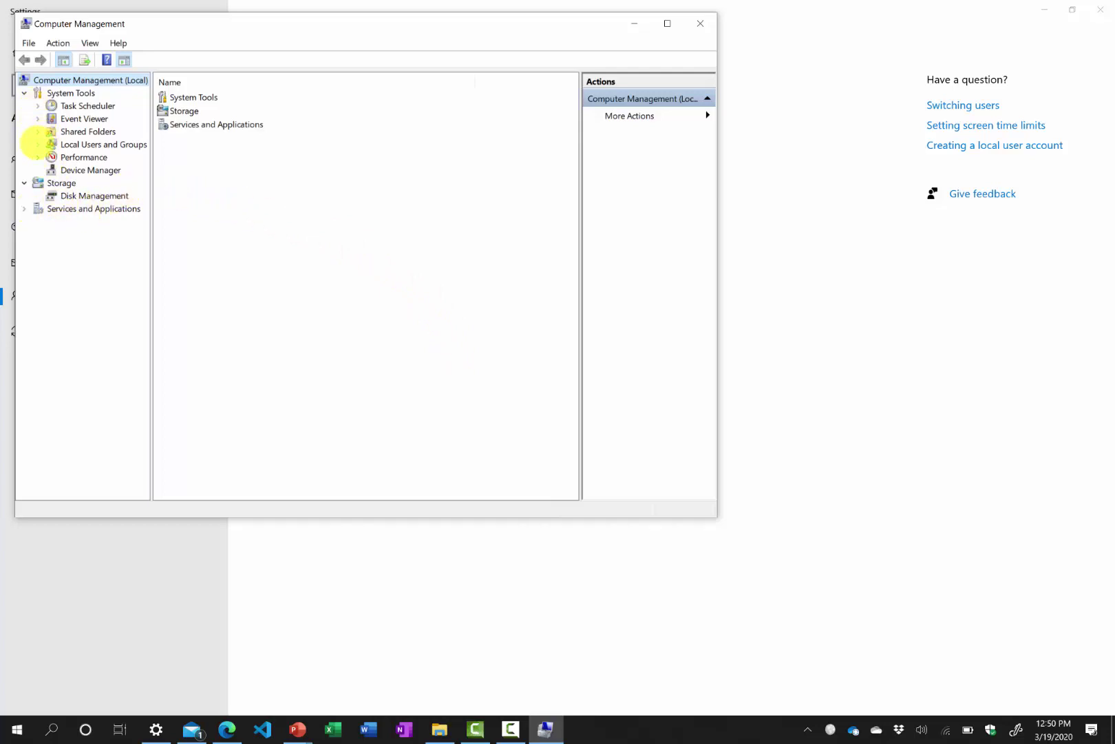
Expand Local Users and Groups and show the Users list, now including Test.
{"action": "left_click", "coordinate": [37, 144]}
{"action": "left_click", "coordinate": [81, 157]}
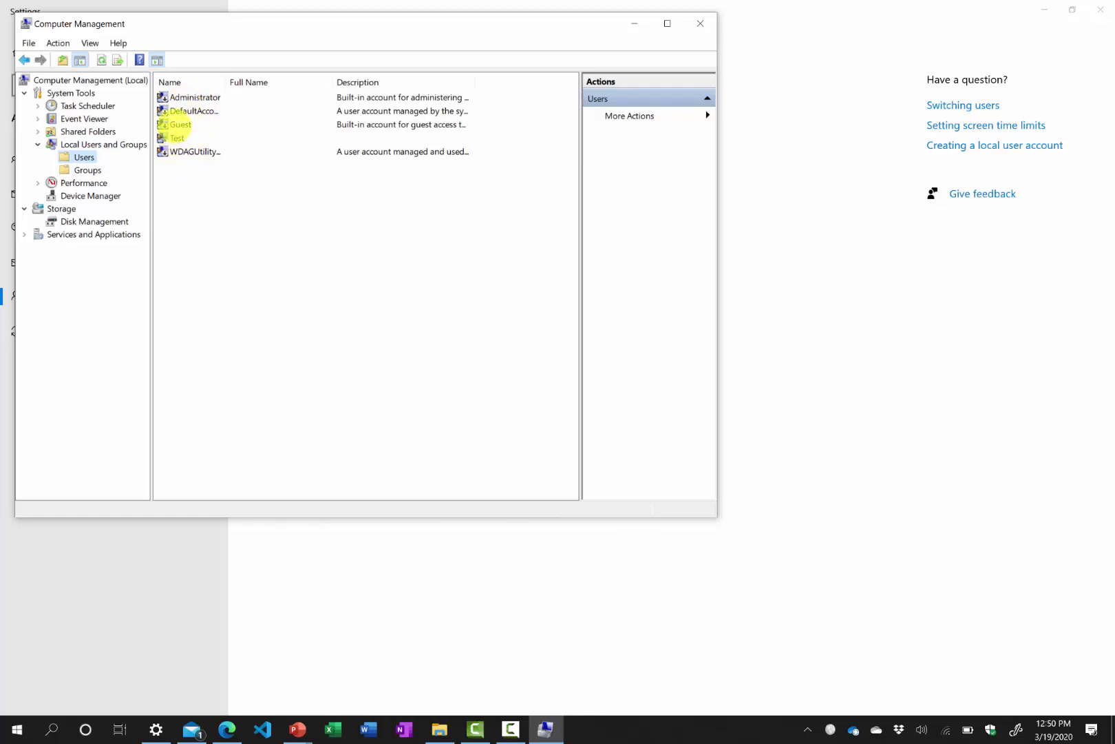
In Test's properties, clear 'Password never expires' and require a password change at next logon.
{"action": "right_click", "coordinate": [176, 139]}
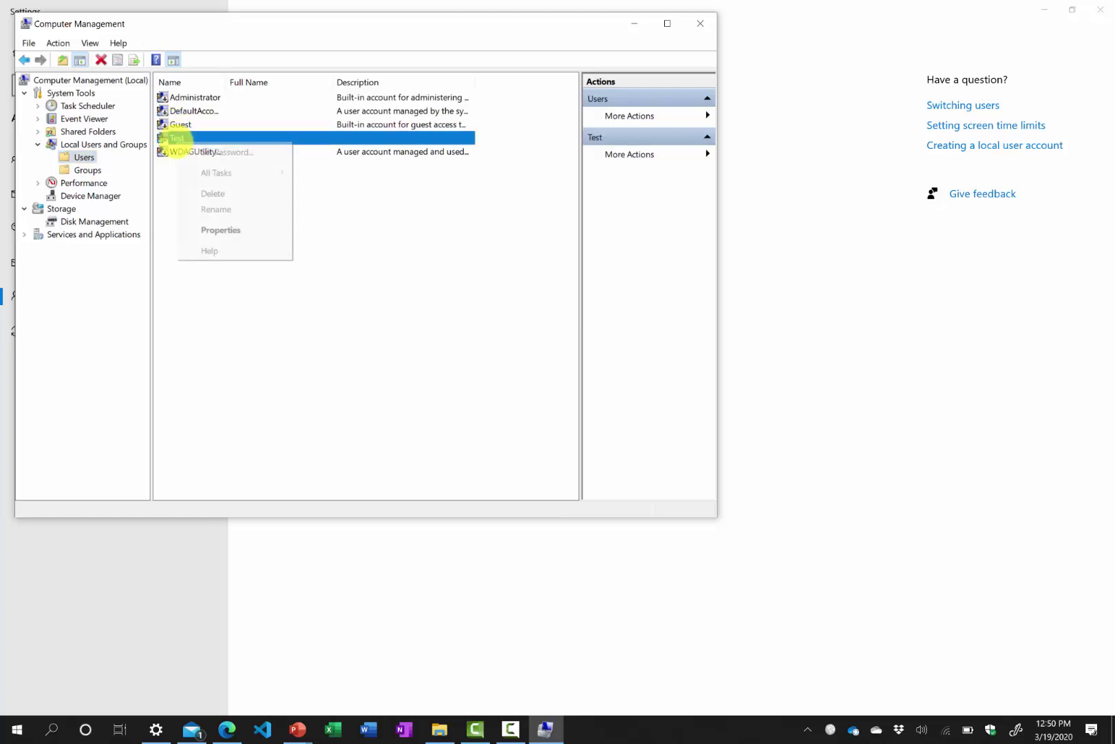
{"action": "left_click", "coordinate": [206, 230]}
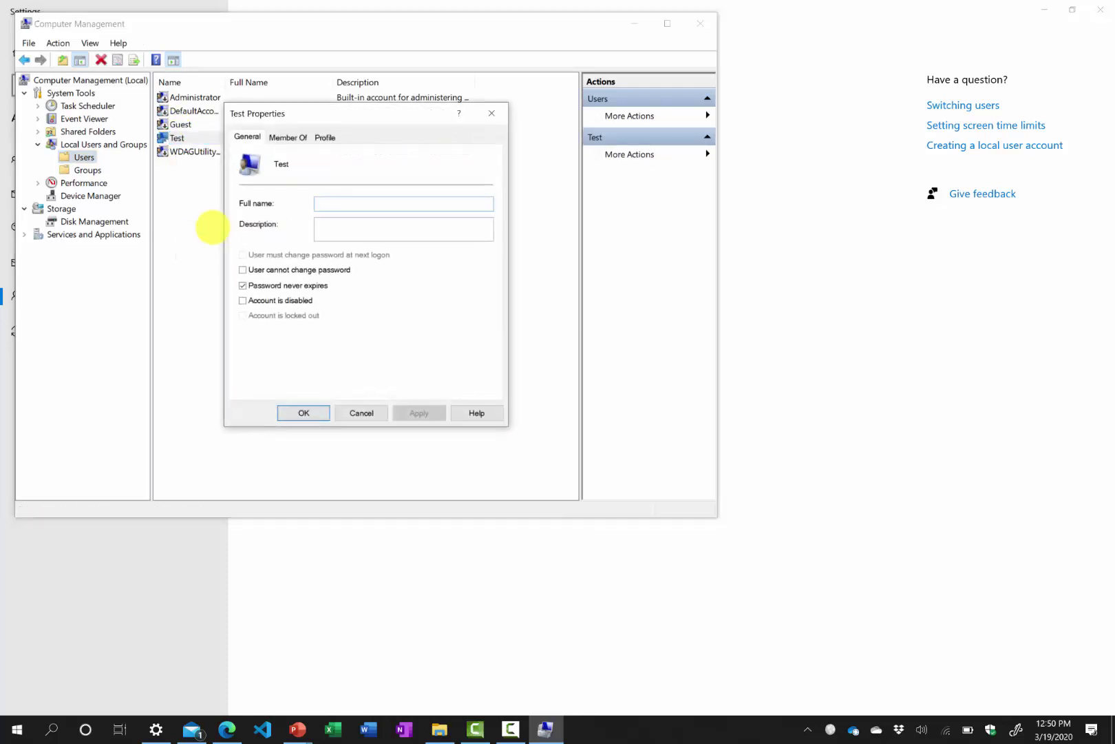
{"action": "left_click", "coordinate": [242, 285]}
{"action": "left_click", "coordinate": [243, 255]}
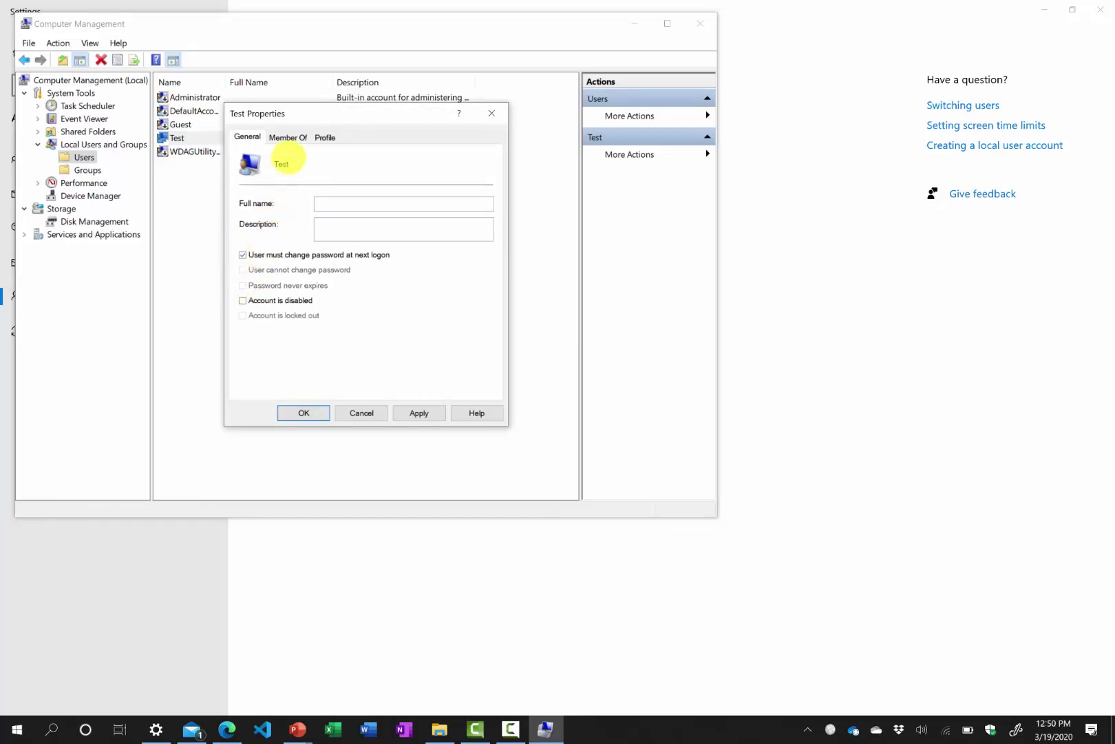
Add the Administrators group to Test's Member Of list.
{"action": "left_click", "coordinate": [288, 137]}
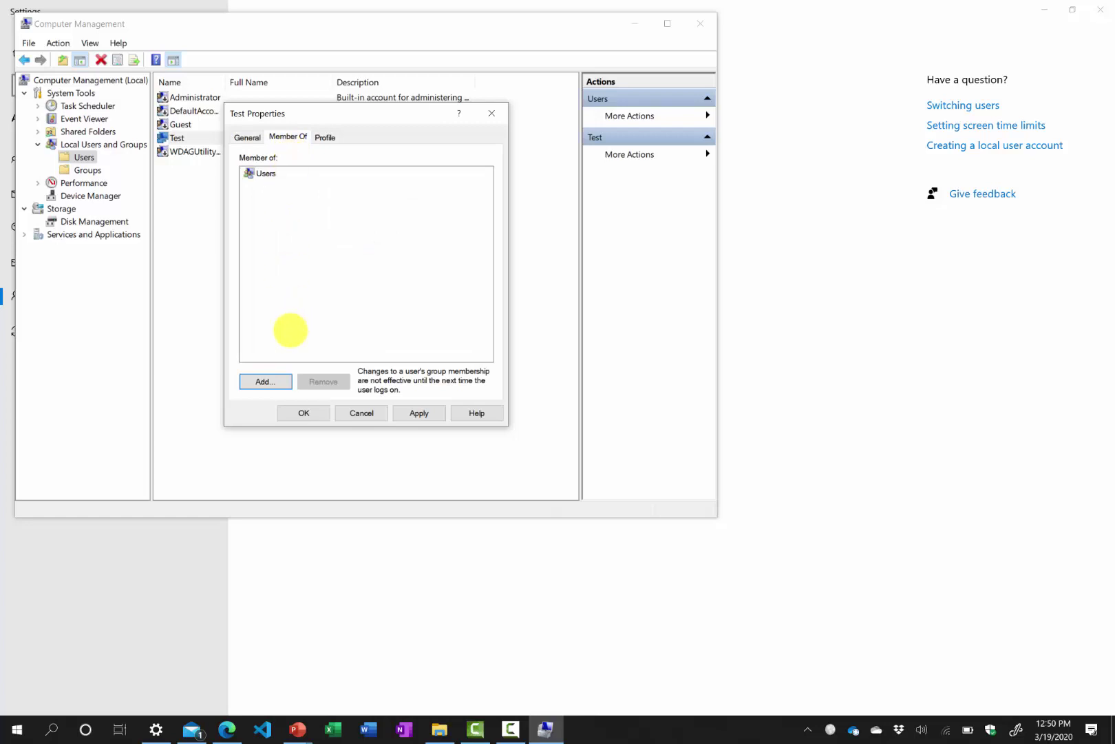
{"action": "left_click", "coordinate": [267, 381]}
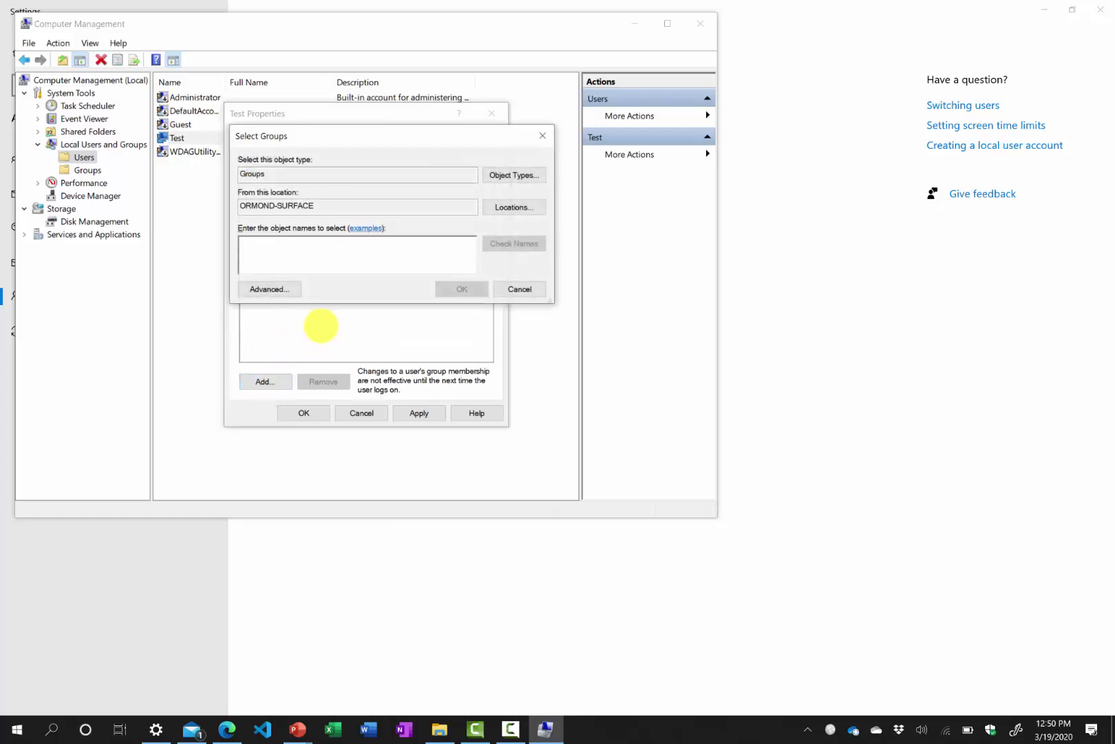
{"action": "type", "text": "administrators"}
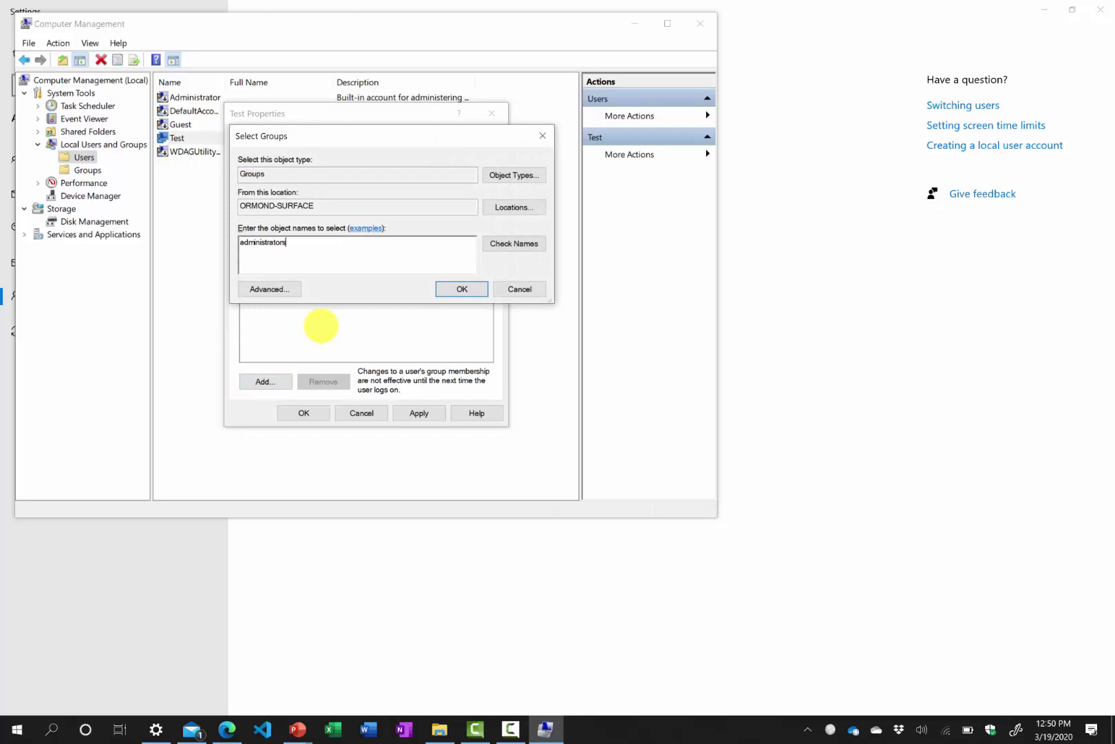
{"action": "left_click", "coordinate": [508, 243]}
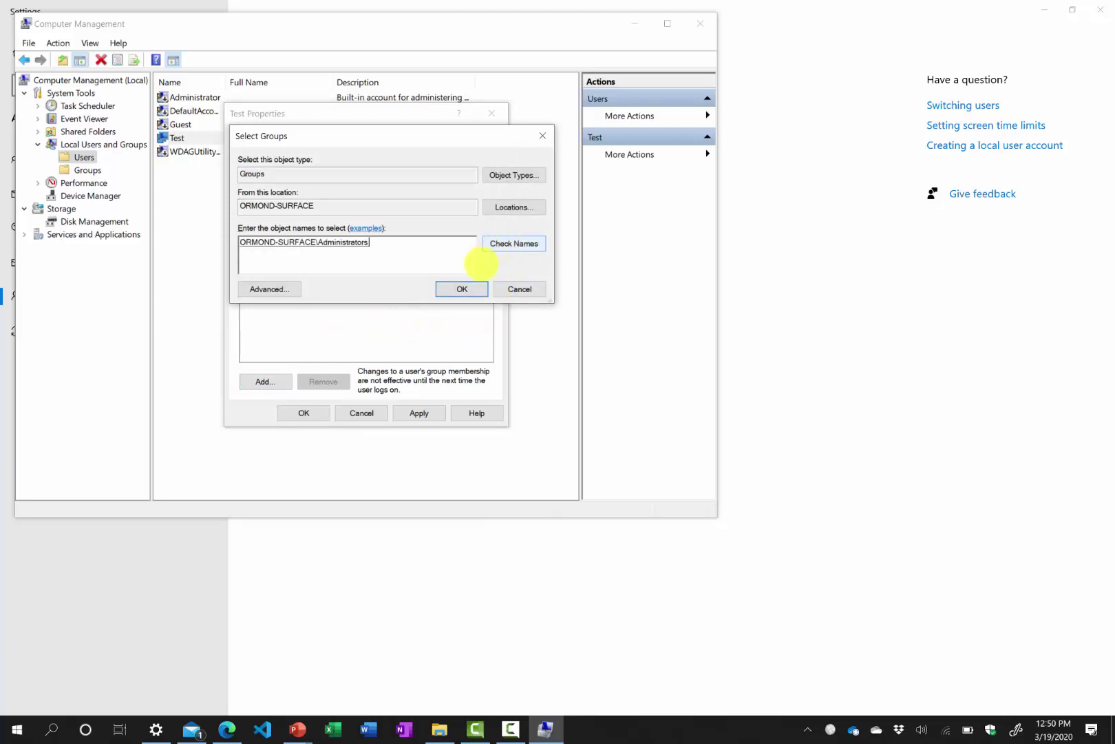
{"action": "left_click", "coordinate": [461, 288]}
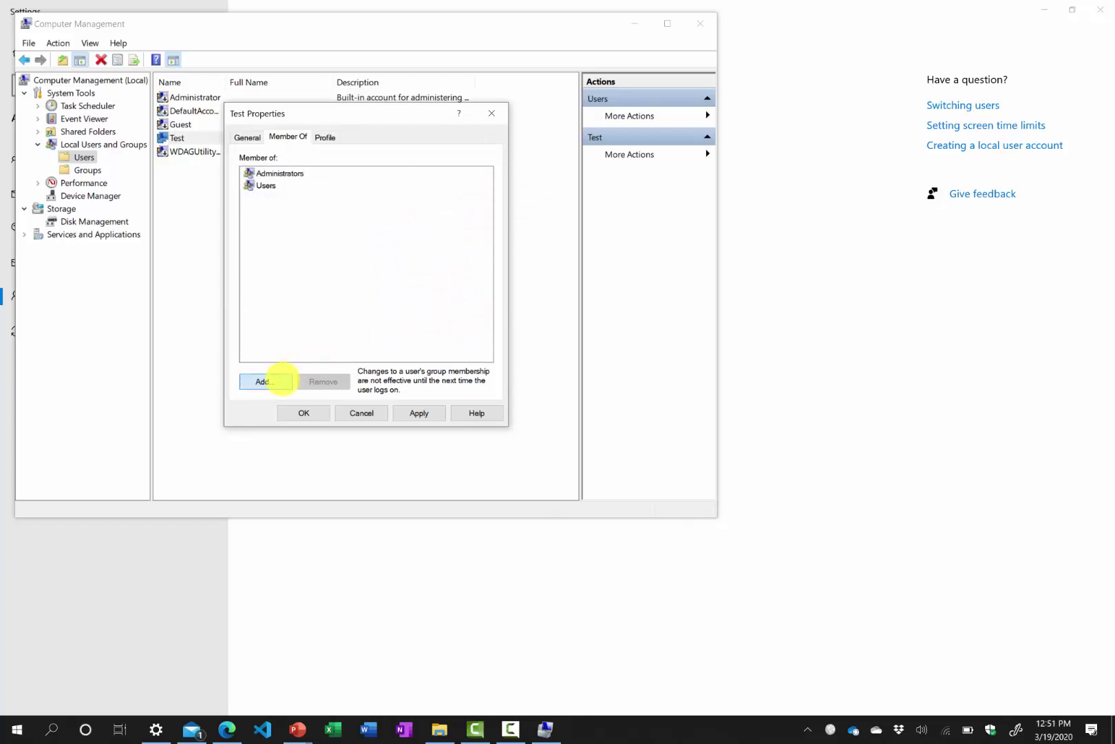
Find and add the IIS_IUSRS group to Test's memberships, then save Test's properties.
{"action": "left_click", "coordinate": [265, 381]}
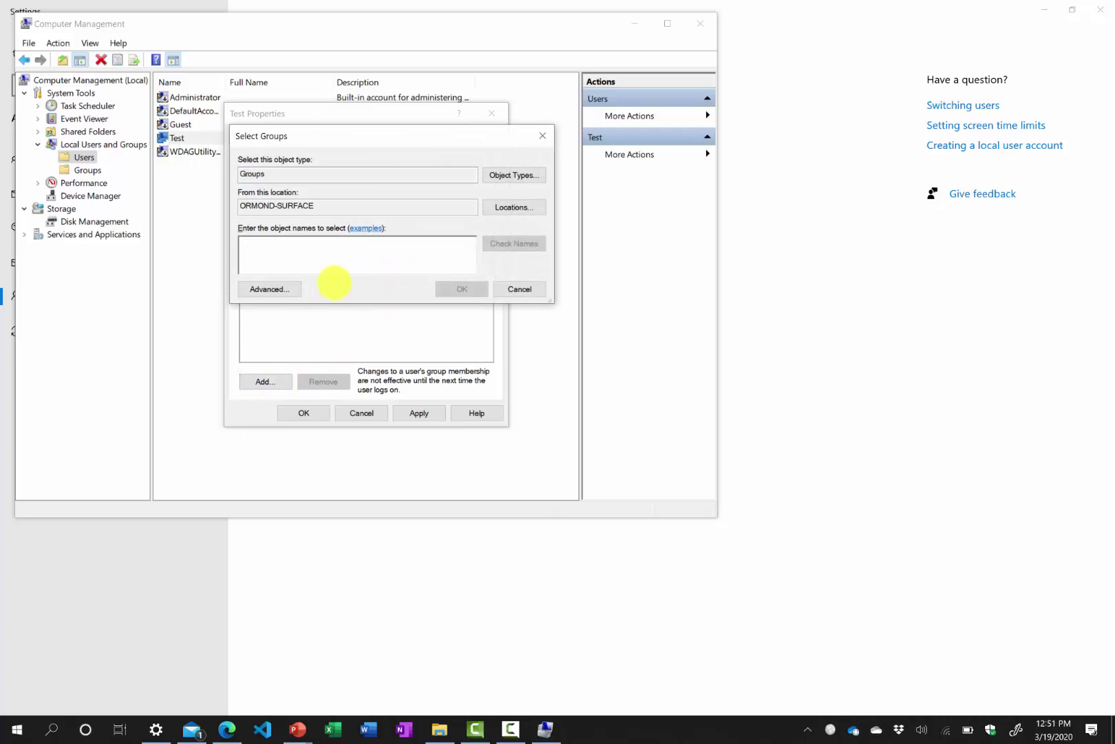
{"action": "left_click", "coordinate": [290, 289]}
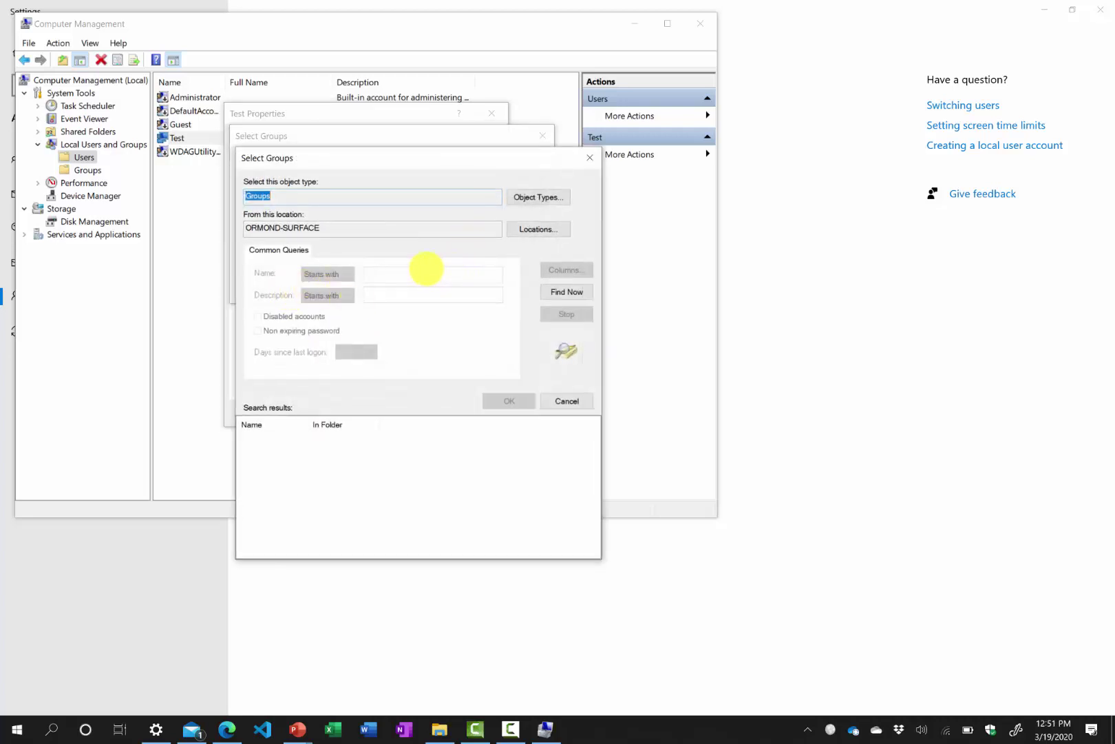
{"action": "left_click", "coordinate": [549, 291]}
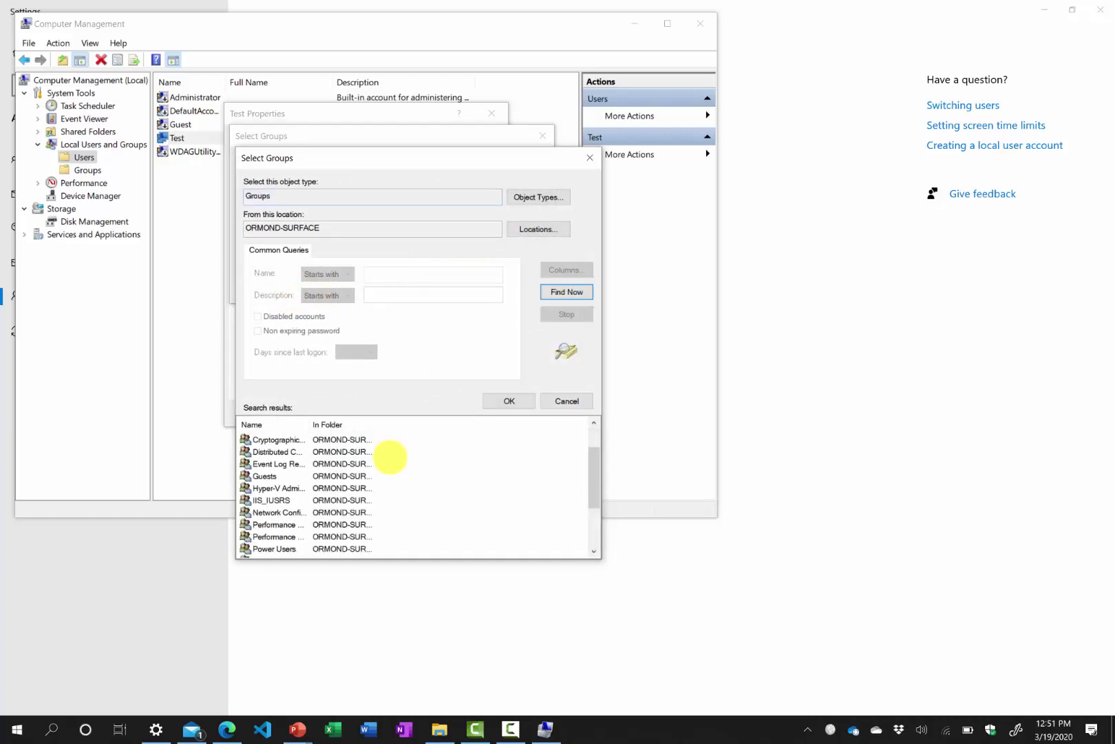
{"action": "left_click", "coordinate": [329, 500]}
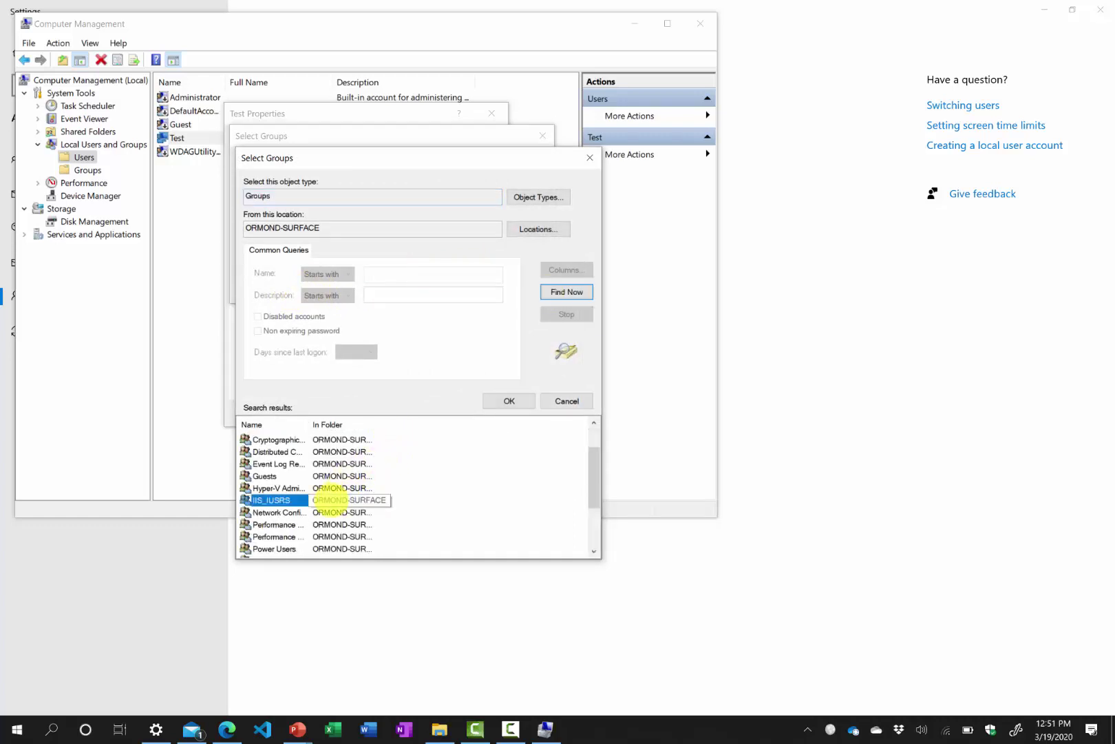
{"action": "left_click", "coordinate": [509, 400]}
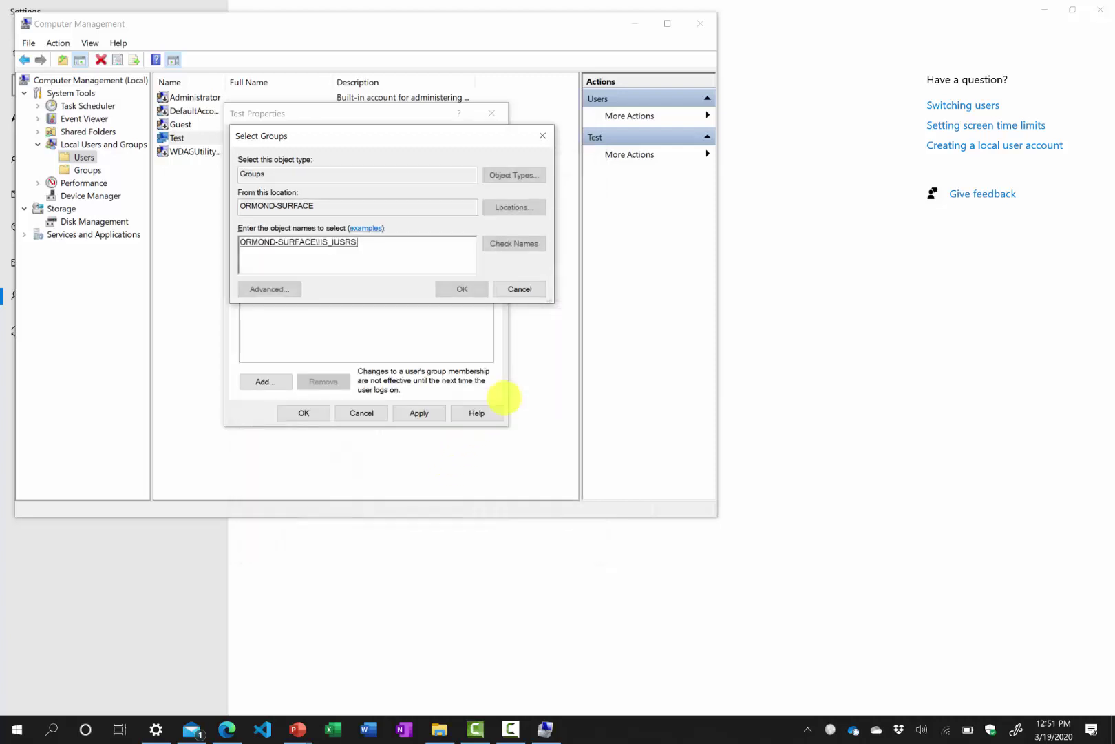
{"action": "left_click", "coordinate": [463, 289]}
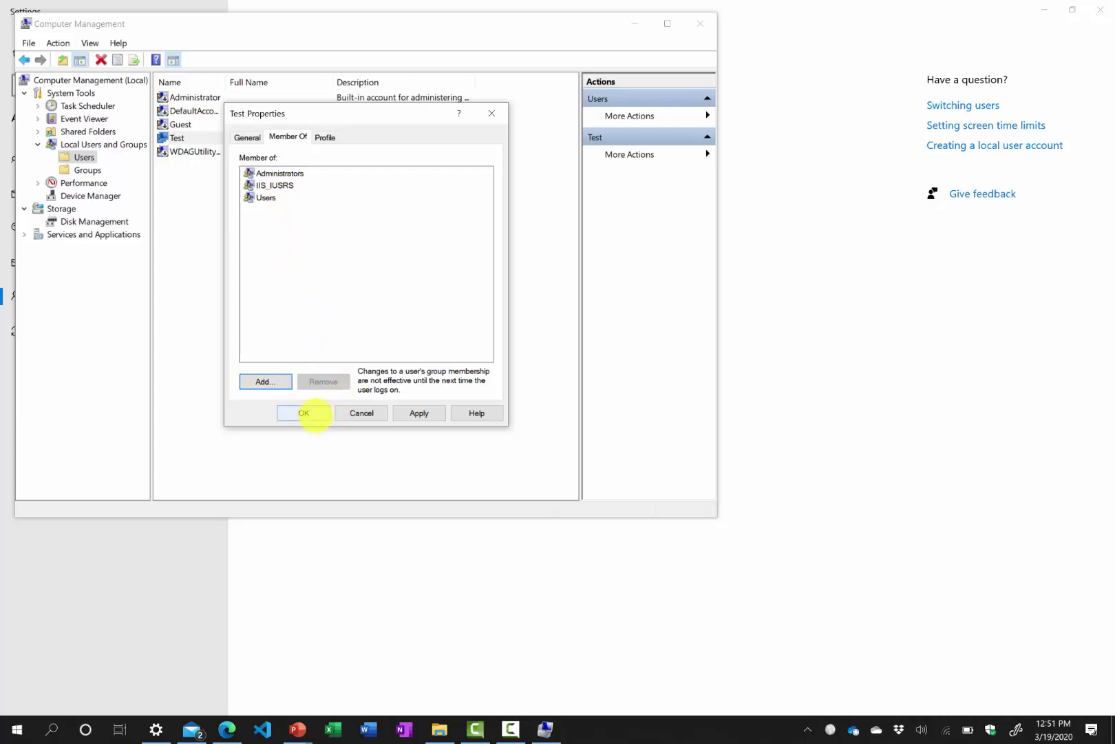
{"action": "left_click", "coordinate": [304, 413]}
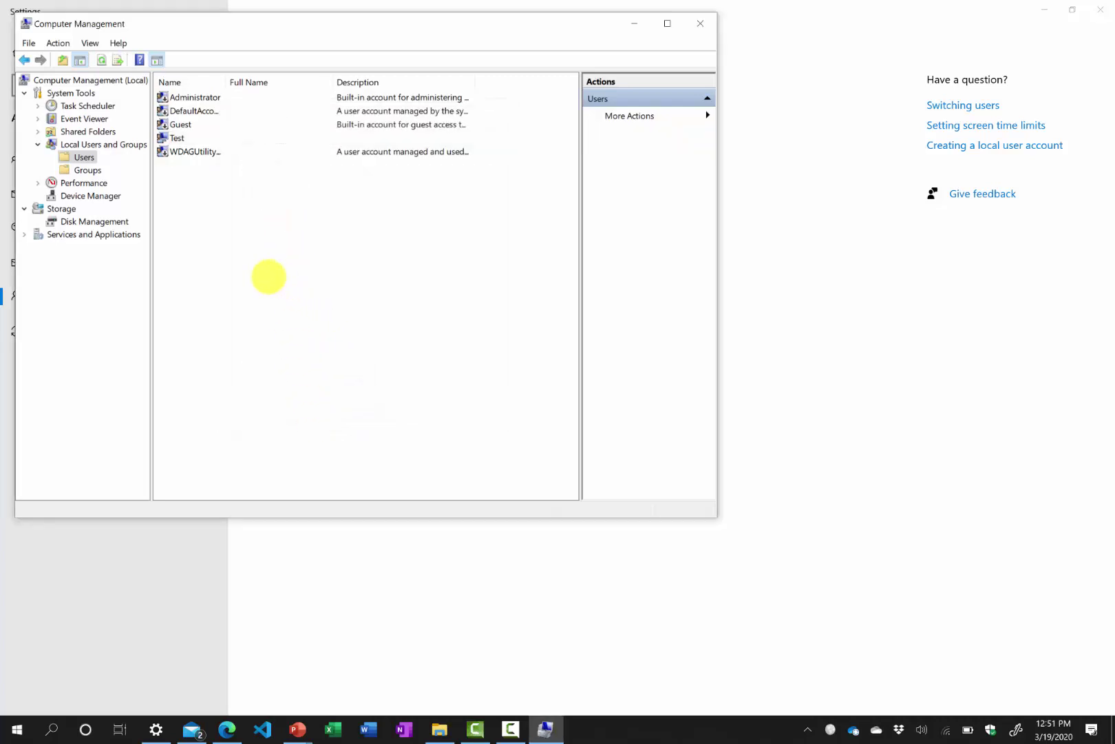
Start a new group 'Test Group' described 'This group is a test' and add Test as a member.
{"action": "left_click", "coordinate": [87, 170]}
{"action": "right_click", "coordinate": [249, 358]}
{"action": "left_click", "coordinate": [277, 369]}
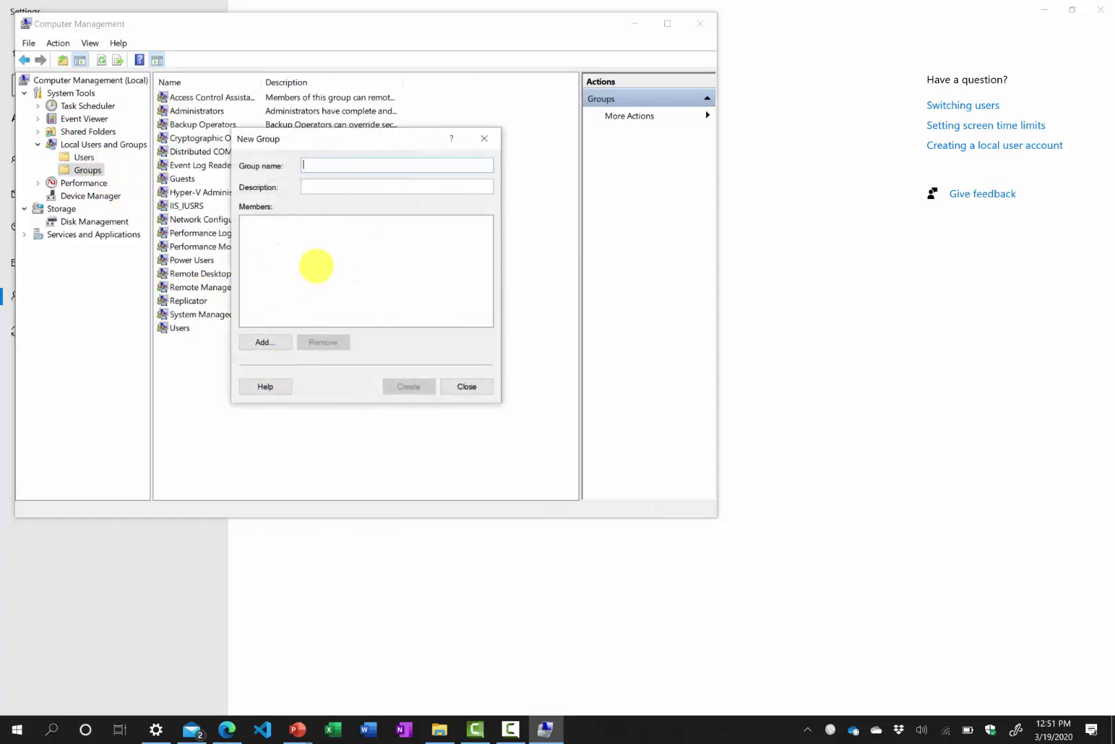
{"action": "type", "text": "Test Group"}
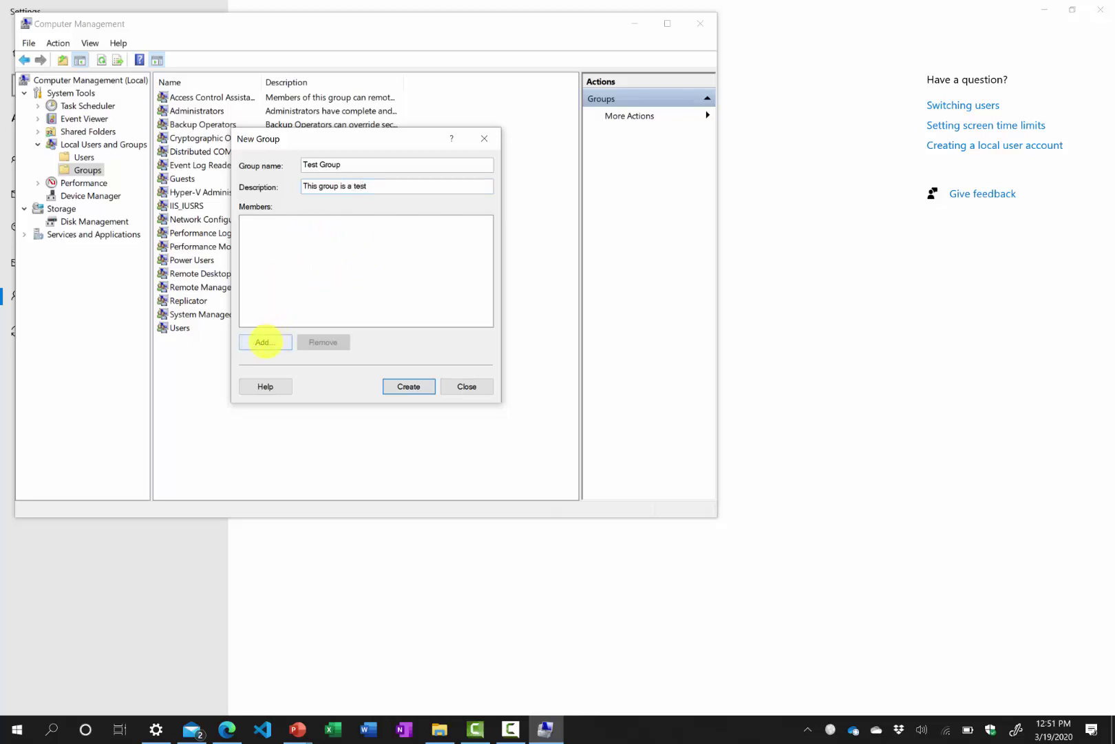
{"action": "left_click", "coordinate": [265, 342]}
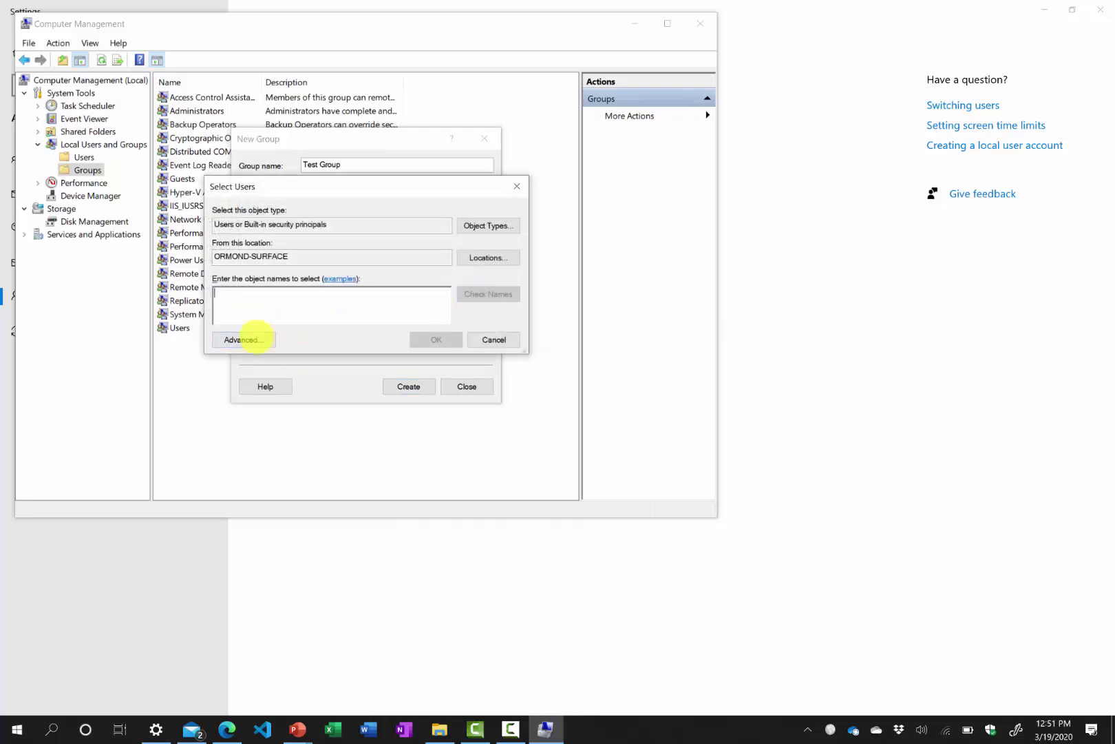
{"action": "type", "text": "test"}
{"action": "left_click", "coordinate": [472, 294]}
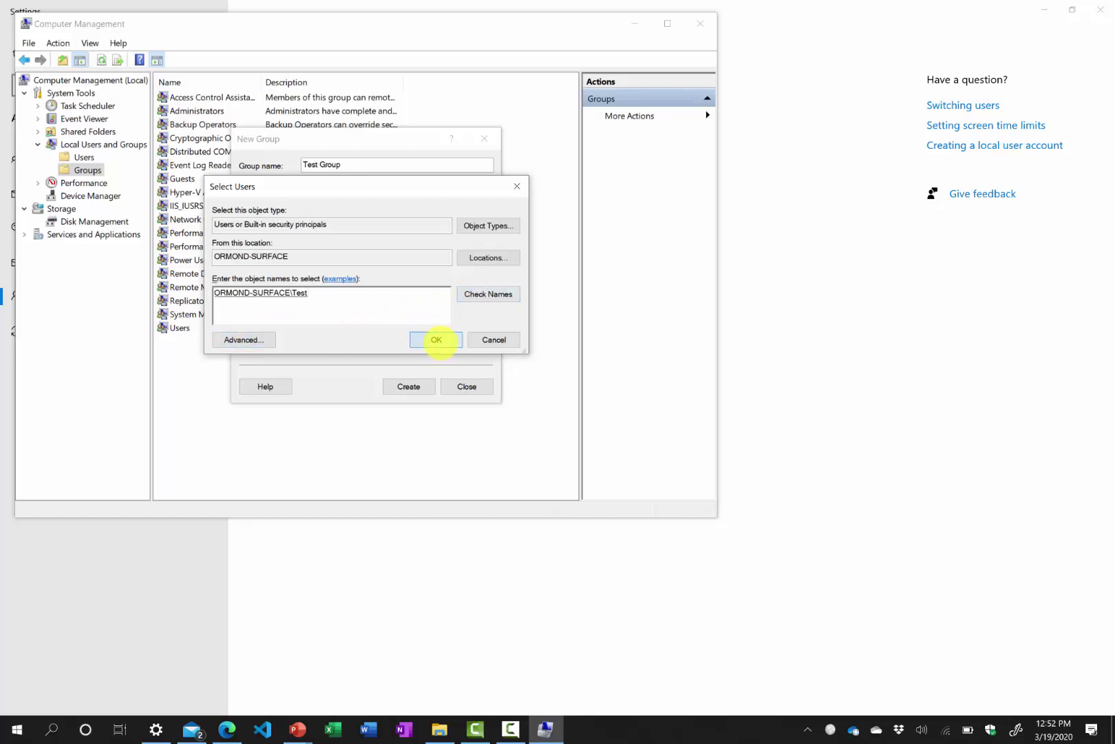
{"action": "left_click", "coordinate": [437, 339]}
Add Administrator as a second member, then create the group and close the form.
{"action": "left_click", "coordinate": [268, 342]}
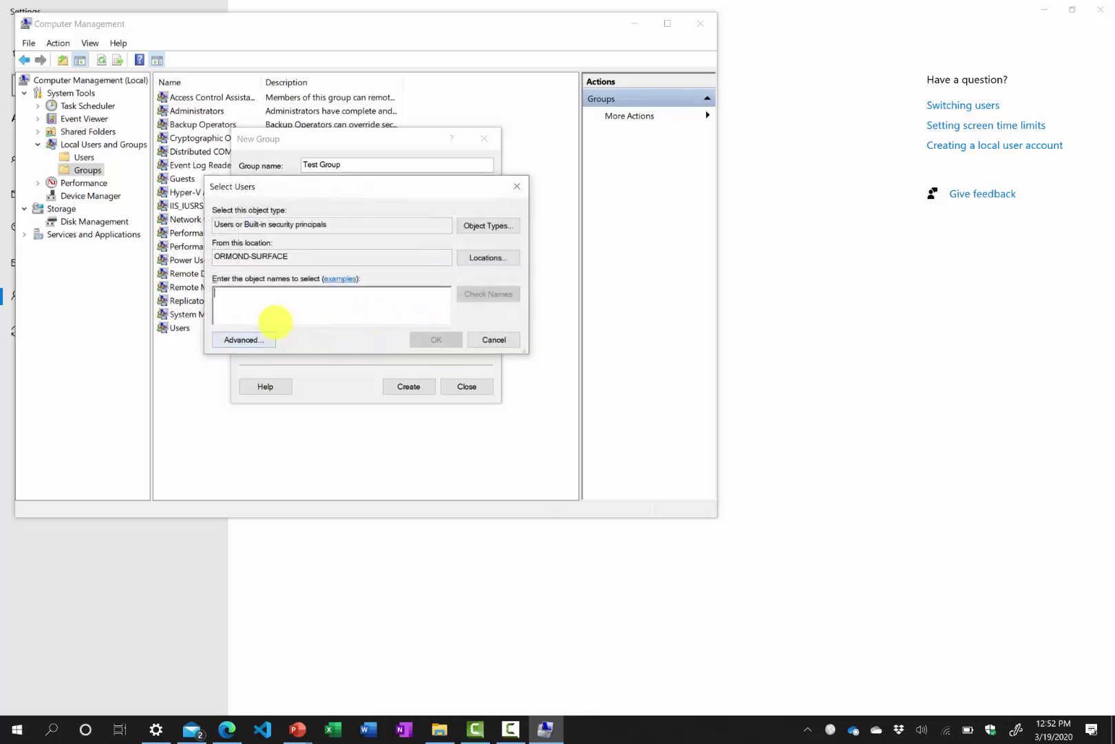
{"action": "left_click", "coordinate": [262, 337]}
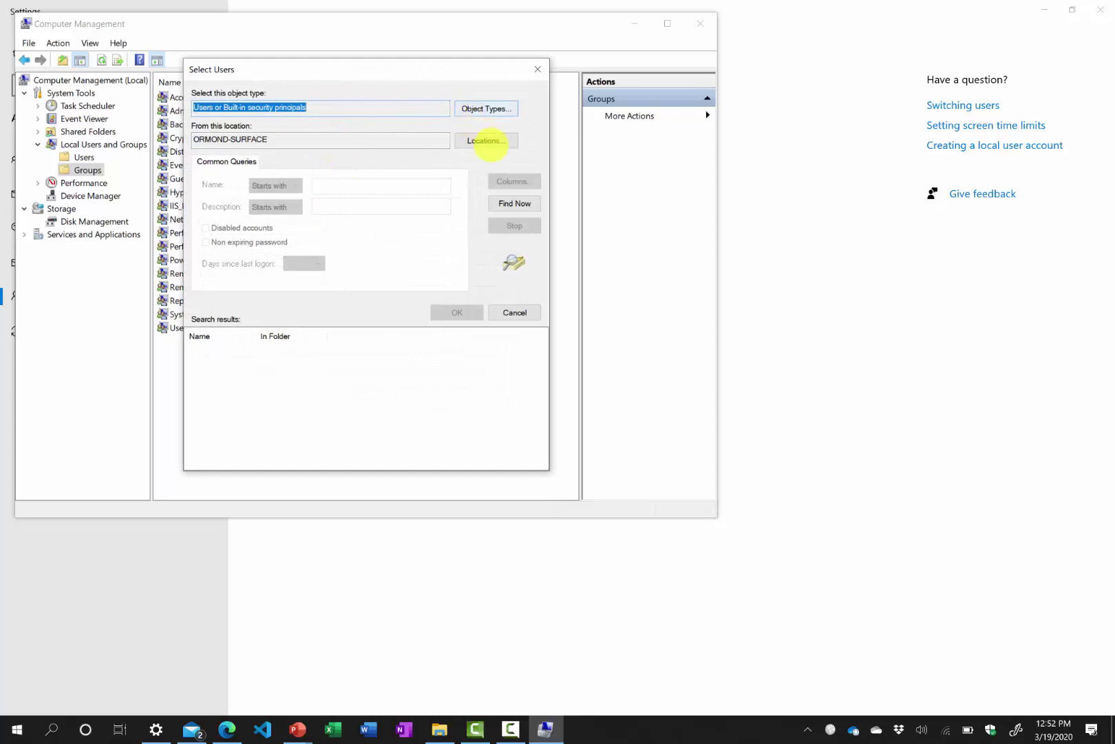
{"action": "left_click", "coordinate": [513, 203]}
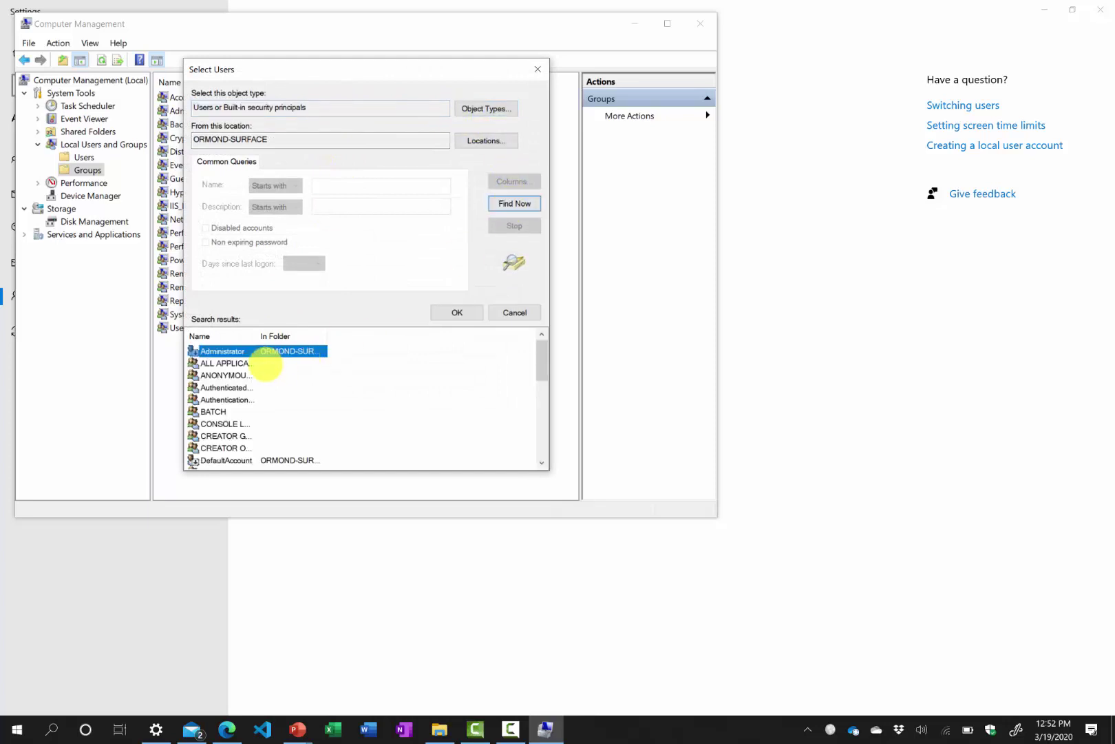
{"action": "double_click", "coordinate": [238, 351]}
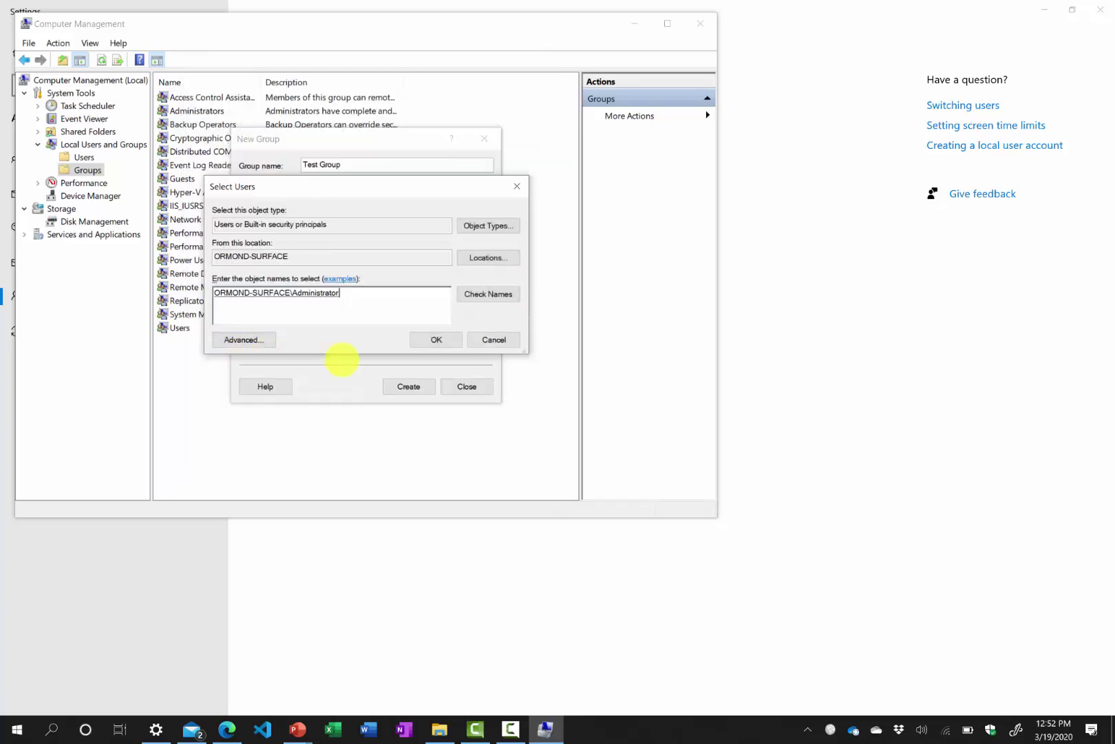
{"action": "left_click", "coordinate": [435, 346]}
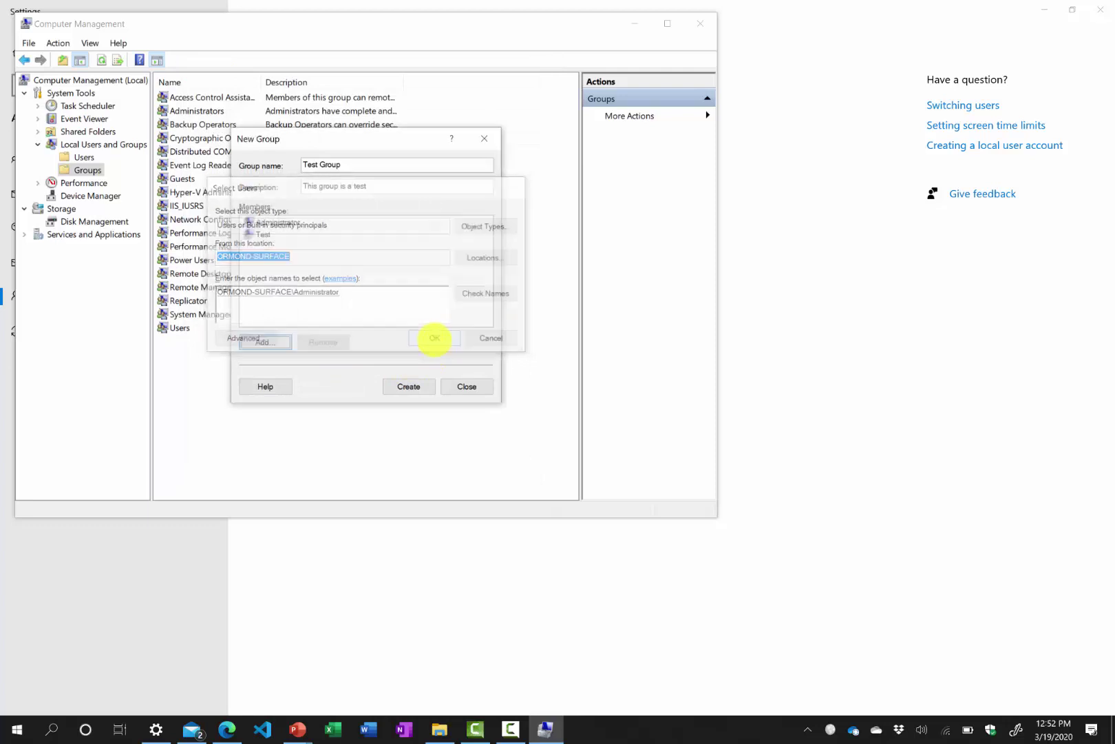
{"action": "left_click", "coordinate": [423, 387]}
{"action": "left_click", "coordinate": [453, 386]}
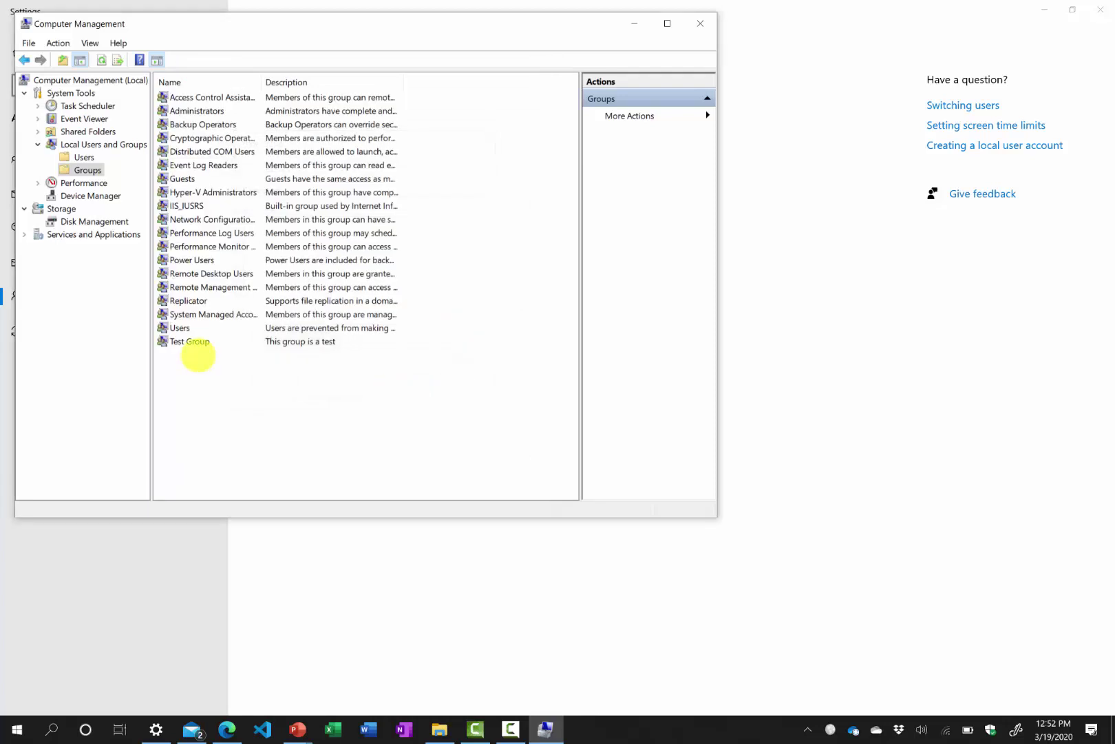